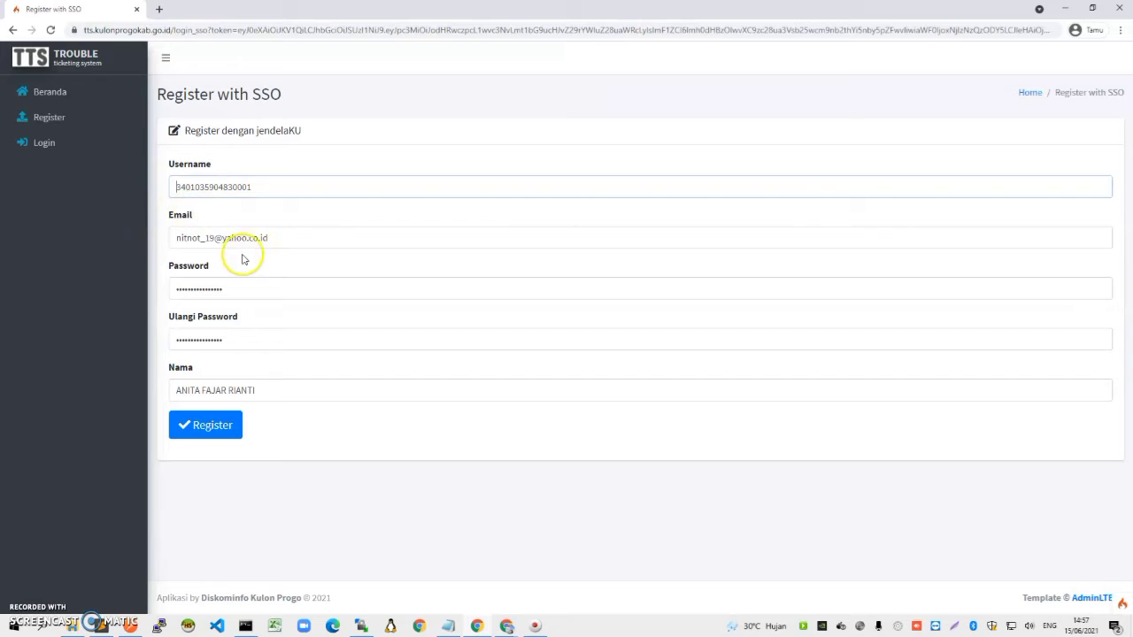
# Re-enter a matching password and confirmation, then submit registration to reach the Client dashboard.
pyautogui.click(228, 428)
pyautogui.write('a')
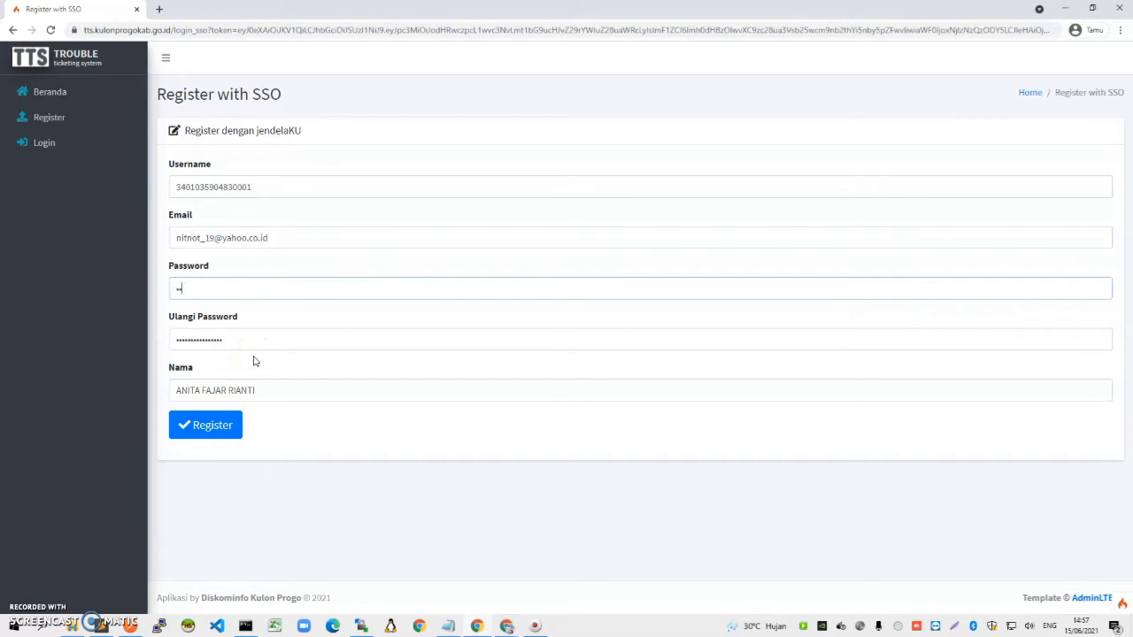
pyautogui.hotkey('ctrl', 'a')
pyautogui.write('aa')
pyautogui.press('Tab')
pyautogui.write('a')
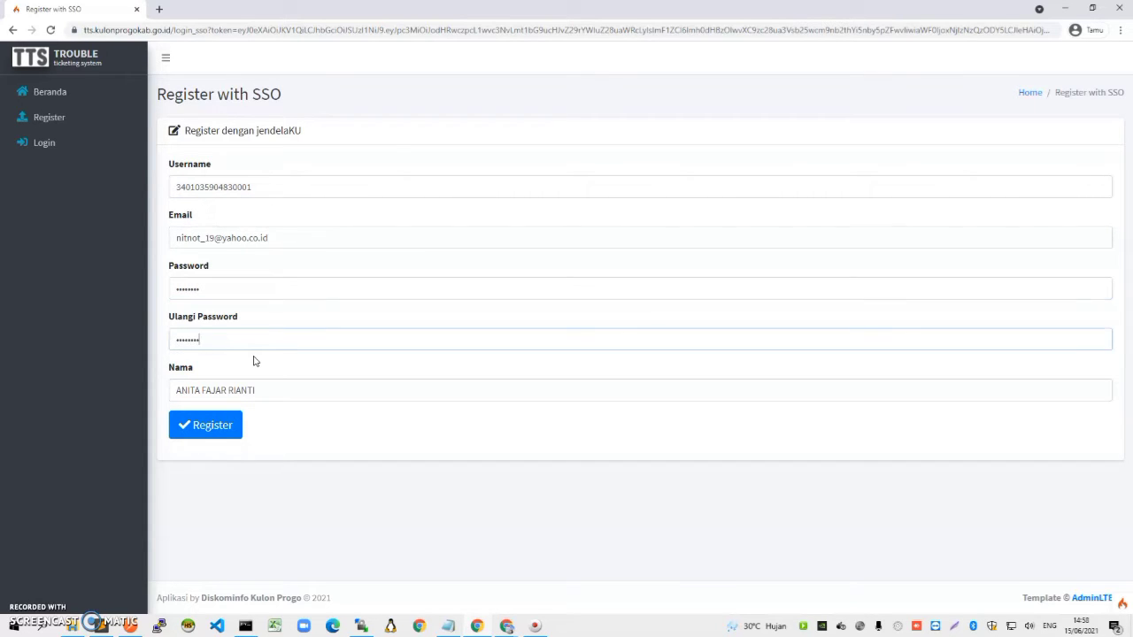
pyautogui.press('Tab')
pyautogui.press('Tab')
pyautogui.press('Return')
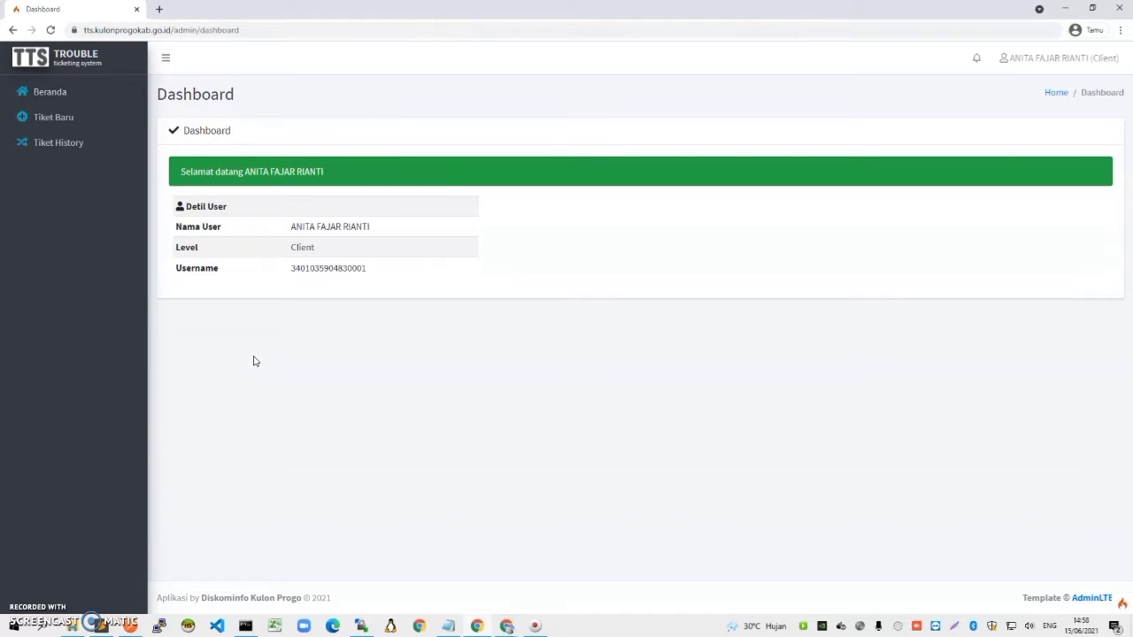
# View the Tiket Baru form and then the Tiket History page.
pyautogui.click(82, 125)
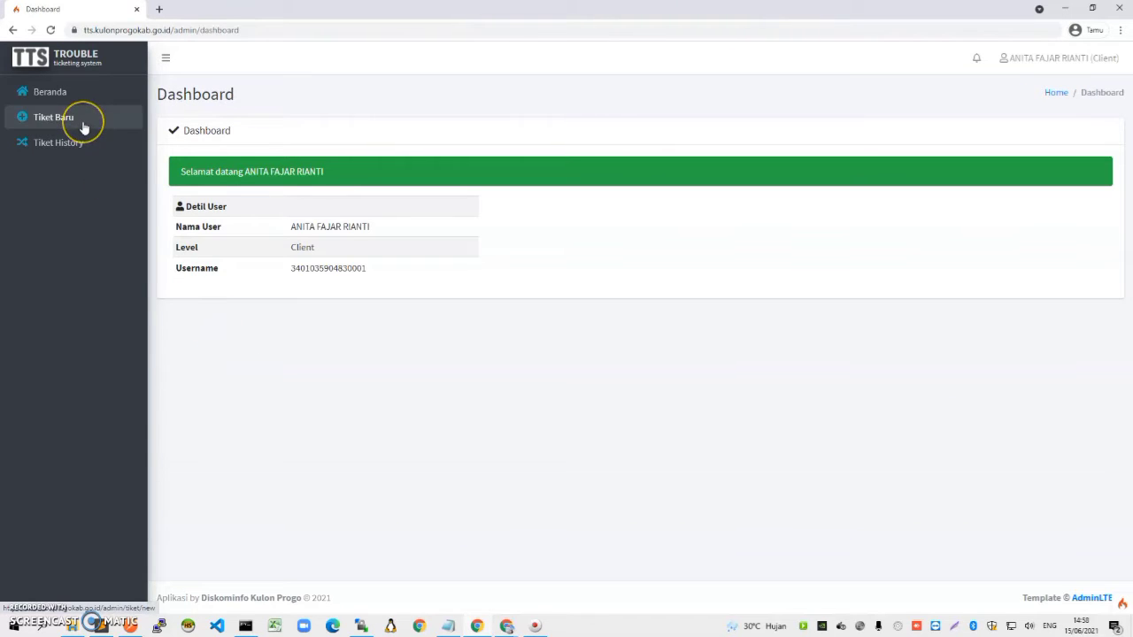
pyautogui.click(79, 143)
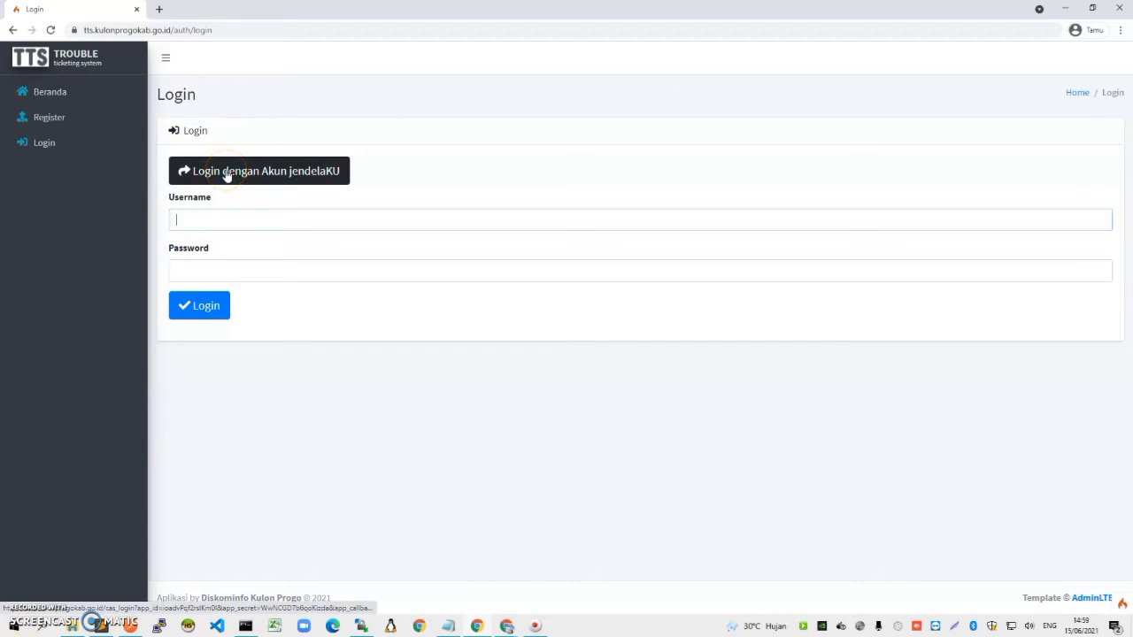
# Log in through the jendelaKU SSO with the saved login ID and check the account menu.
pyautogui.click(228, 174)
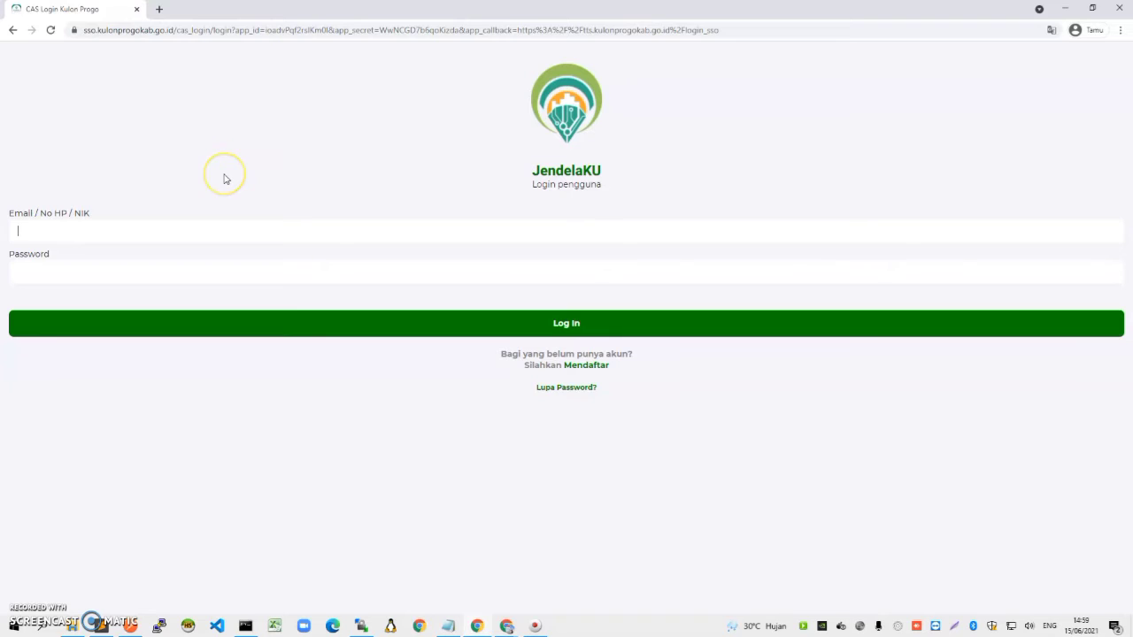
pyautogui.hotkey('ctrl', 'v')
pyautogui.press('Tab')
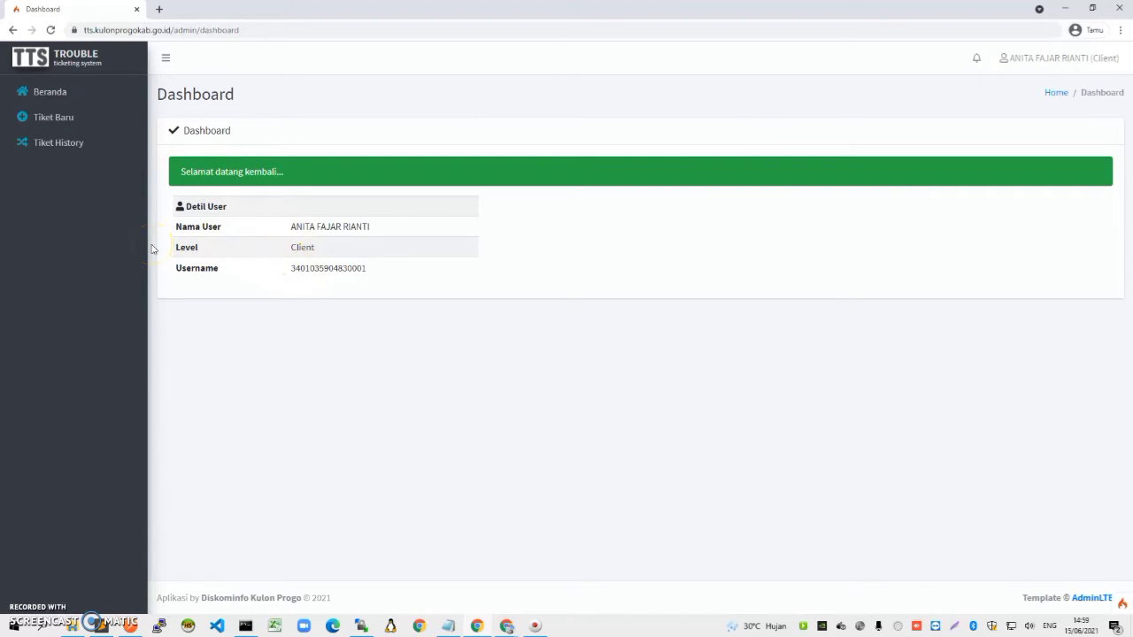
pyautogui.click(1074, 58)
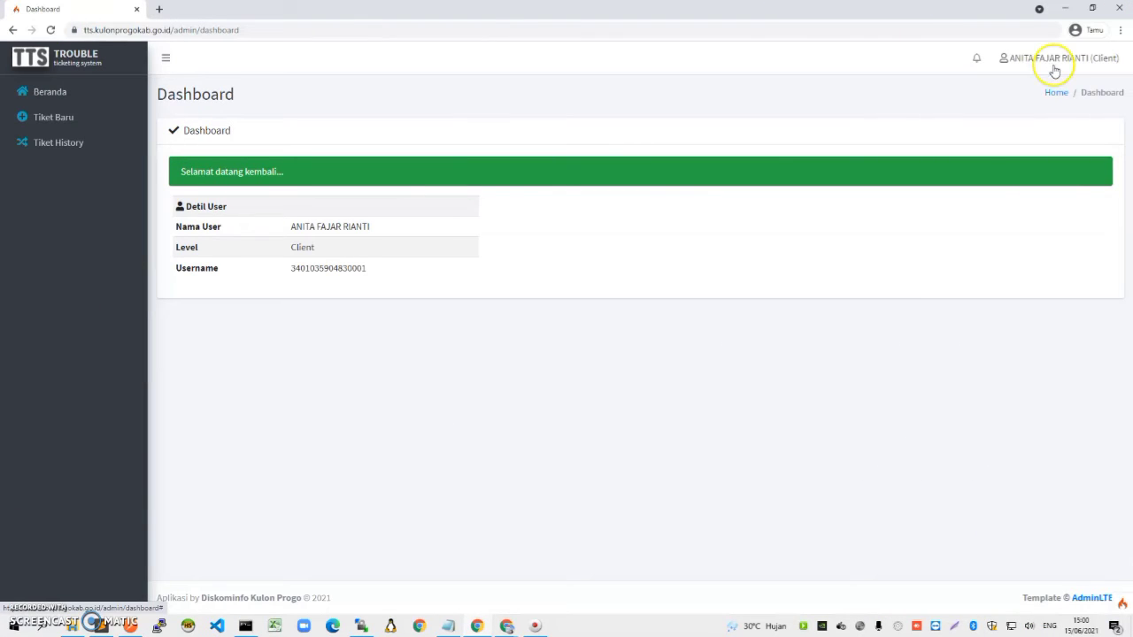
pyautogui.click(1053, 67)
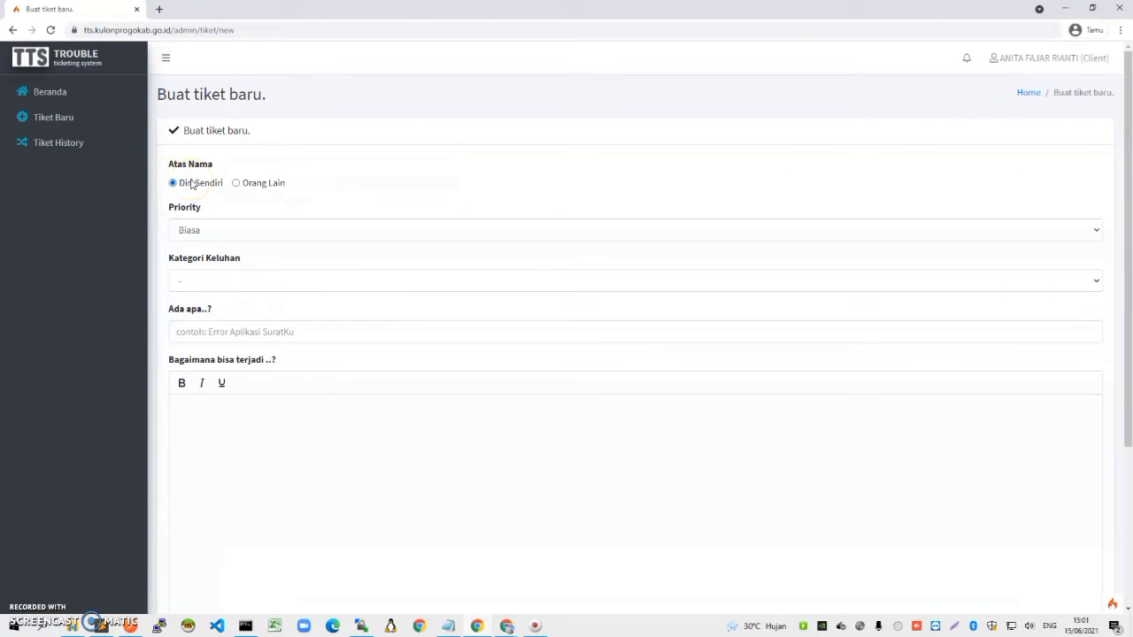
# Try filing for another person, then clear that name and revert to Diri Sendiri.
pyautogui.click(254, 182)
pyautogui.tripleClick(228, 230)
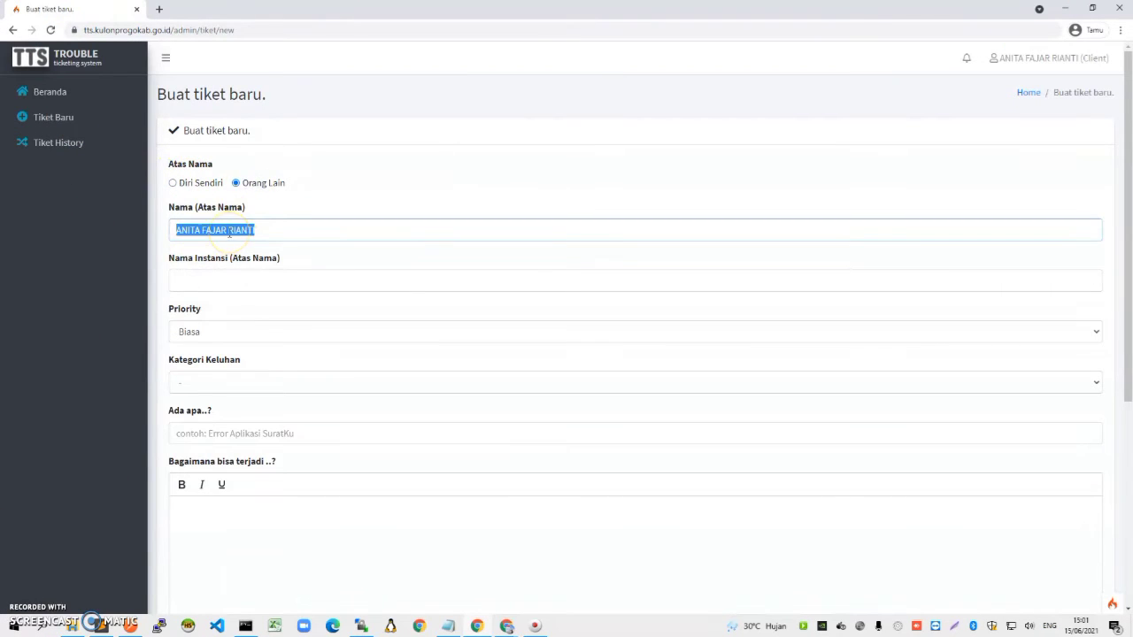
pyautogui.write('BAPAK AGUS')
pyautogui.press('Tab')
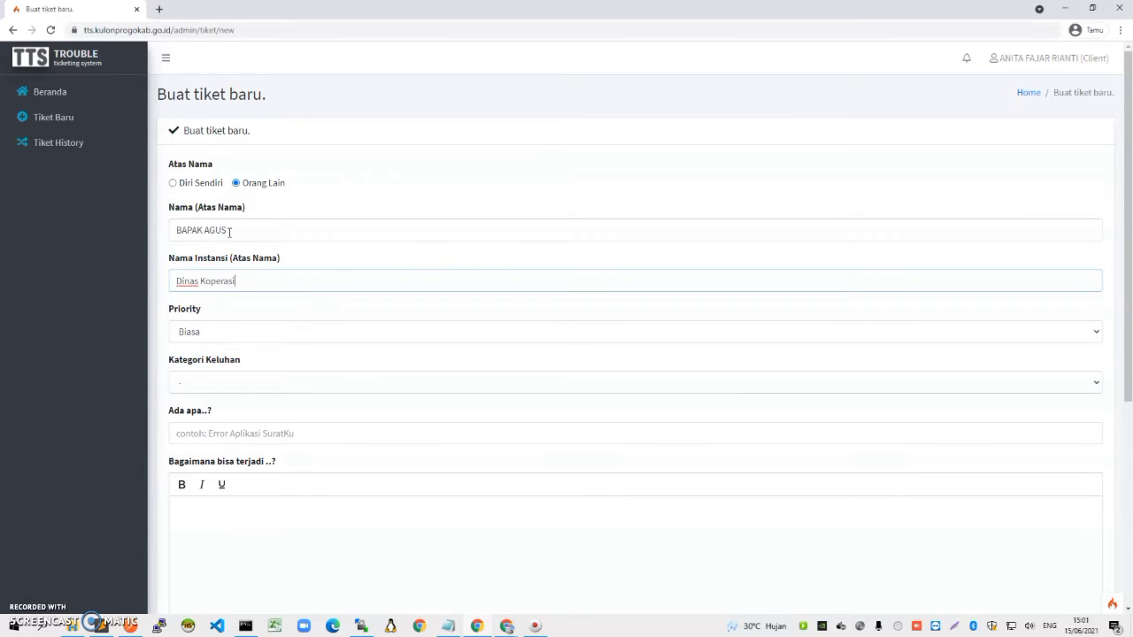
pyautogui.click(195, 182)
pyautogui.click(253, 182)
pyautogui.click(195, 182)
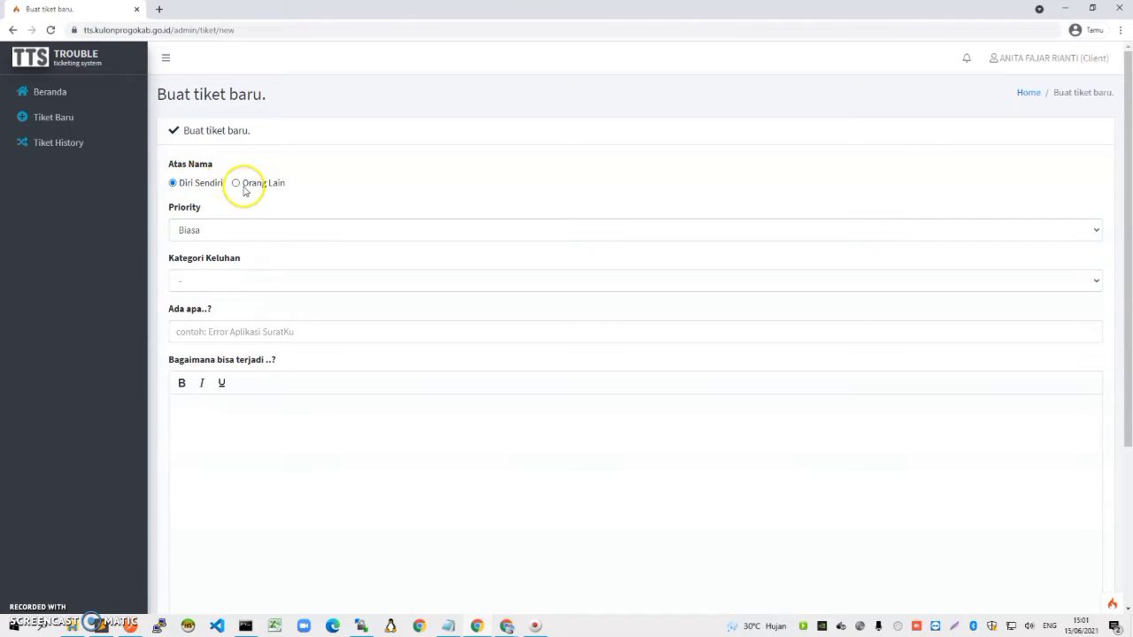
pyautogui.click(248, 183)
pyautogui.tripleClick(248, 229)
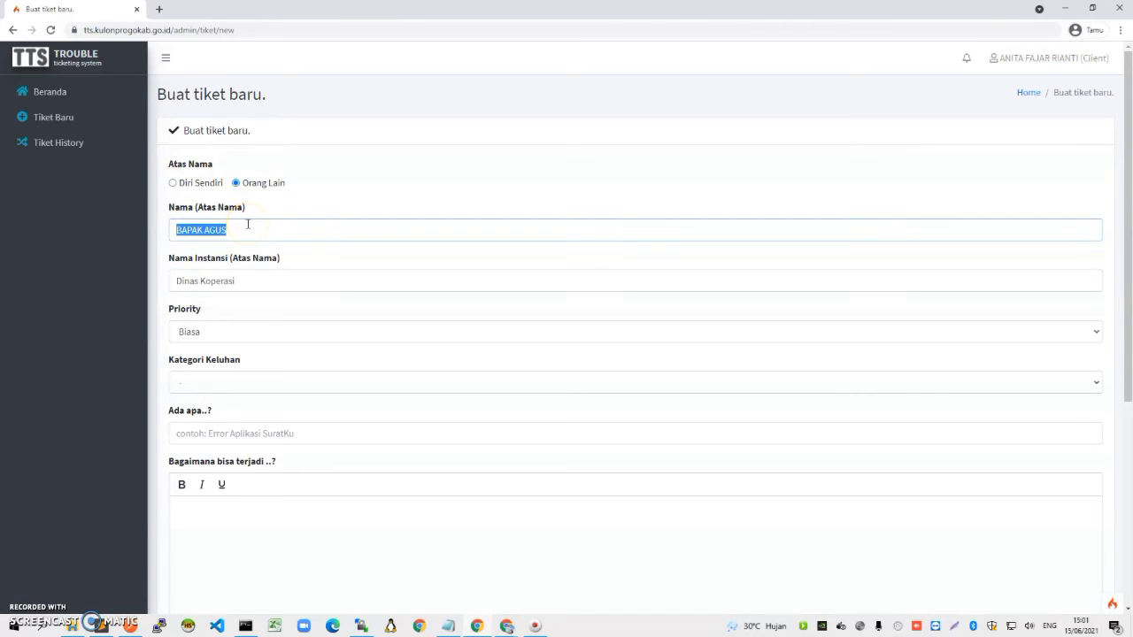
pyautogui.press('BackSpace')
pyautogui.click(188, 182)
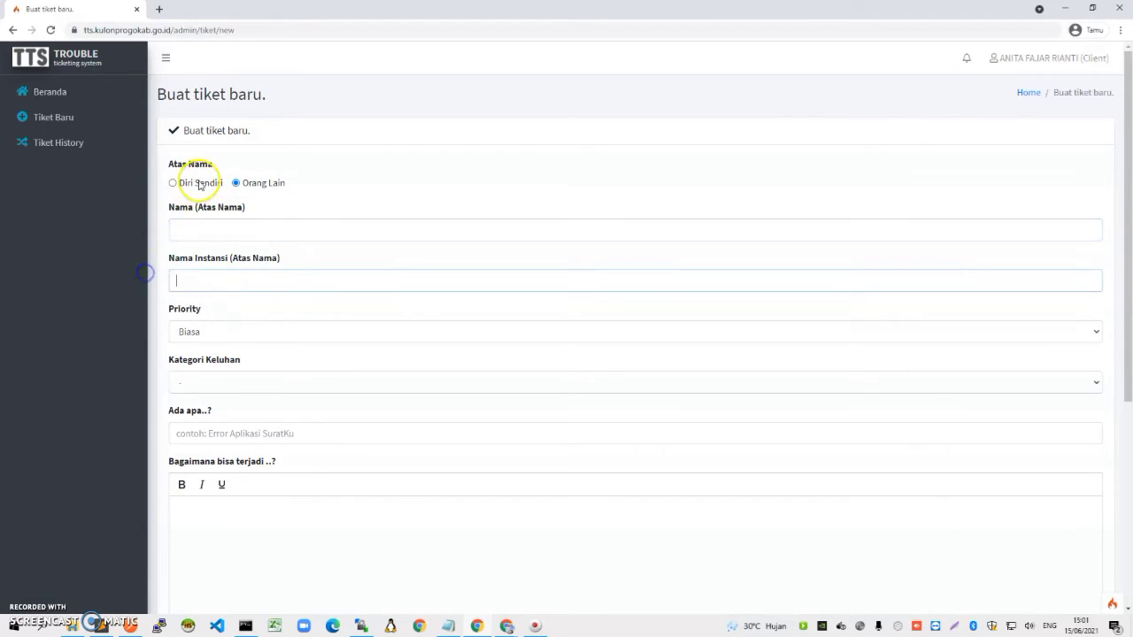
# Keep priority Biasa and set Kategori Keluhan to Website OPD after trying other categories.
pyautogui.click(225, 234)
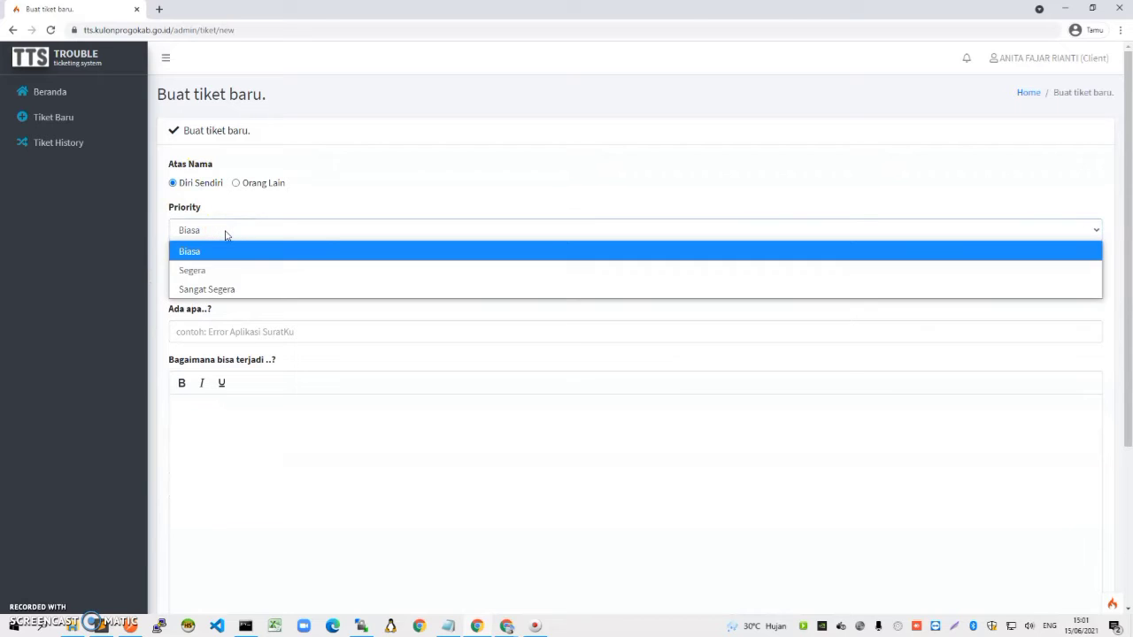
pyautogui.click(224, 231)
pyautogui.click(229, 281)
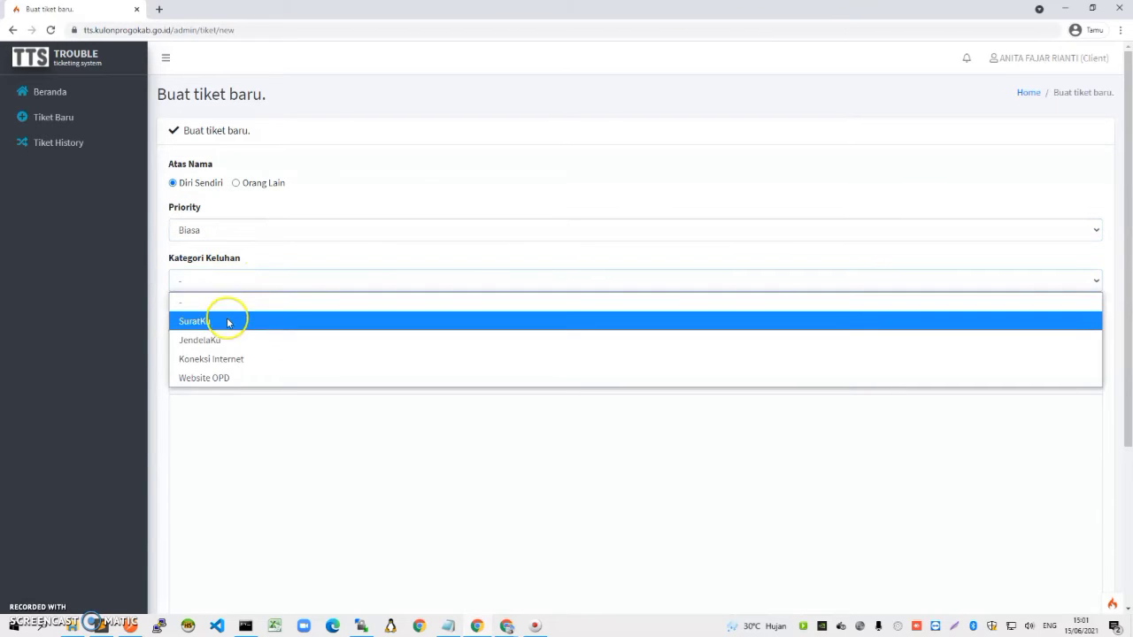
pyautogui.click(227, 321)
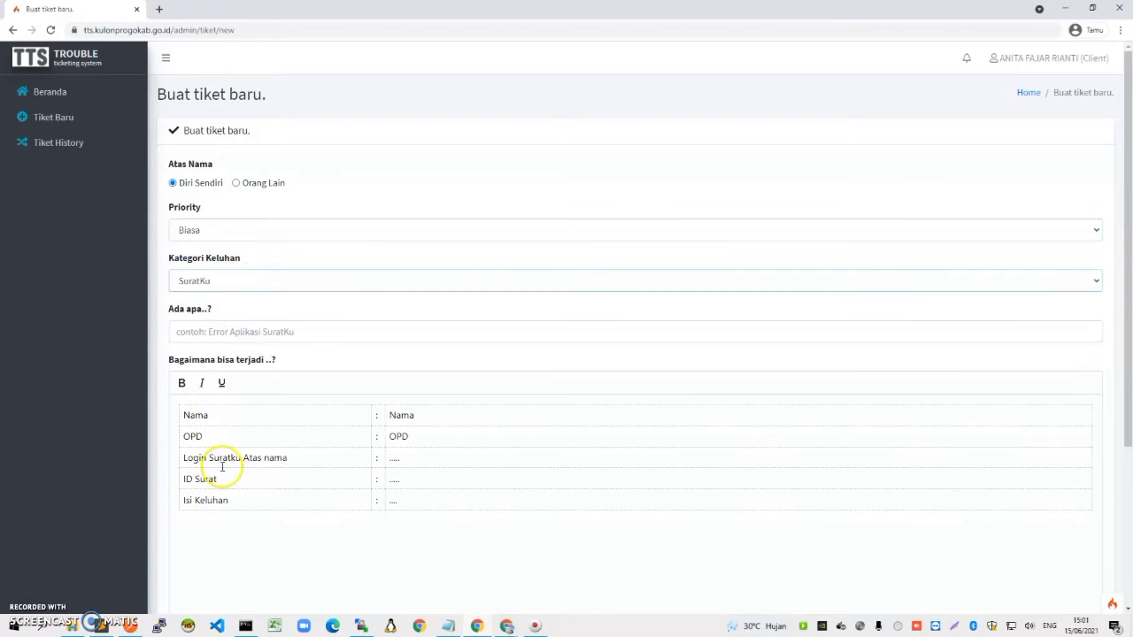
pyautogui.click(200, 282)
pyautogui.click(201, 341)
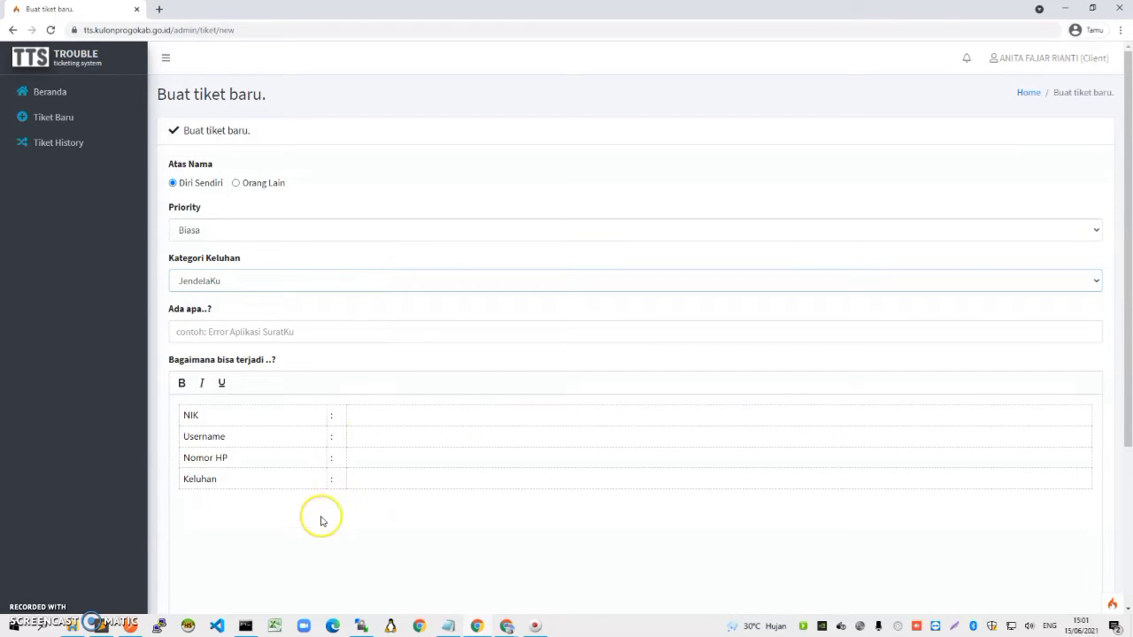
pyautogui.click(220, 280)
pyautogui.click(210, 358)
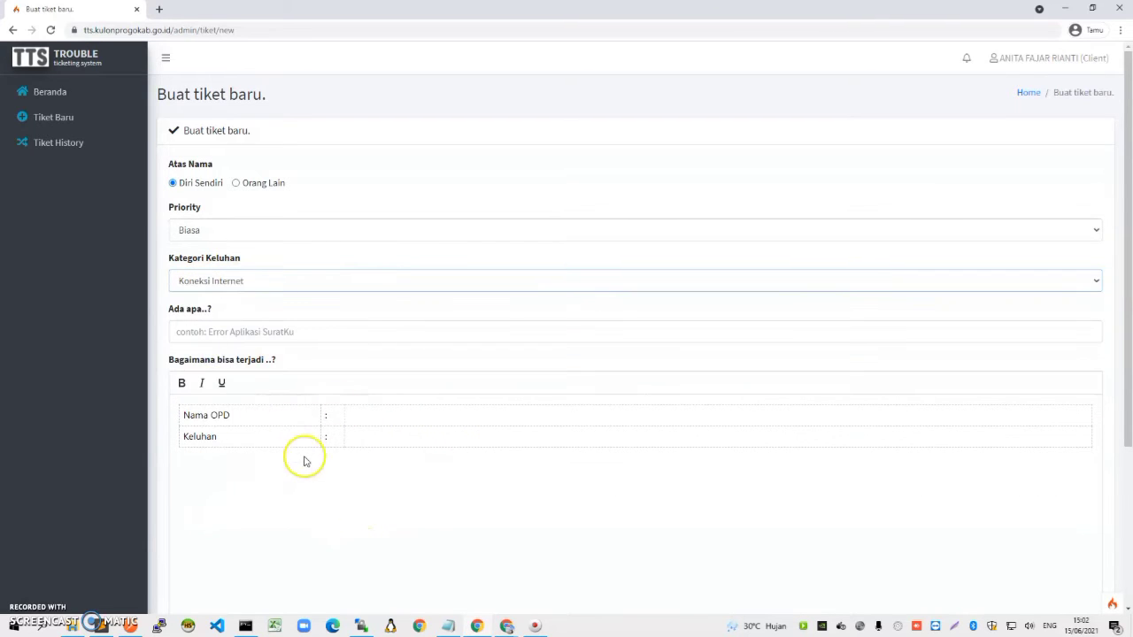
pyautogui.click(221, 281)
pyautogui.click(217, 378)
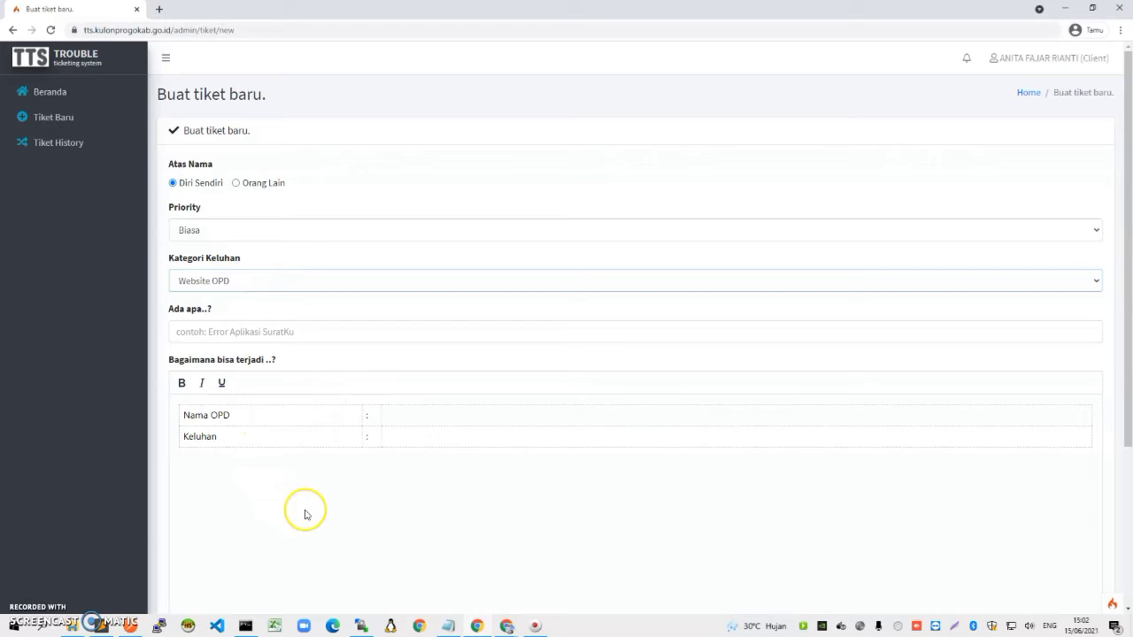
# Describe the problem as 'Link tidak ditemukan Not FOund' and fill Nama OPD with 'Diri'.
pyautogui.click(215, 333)
pyautogui.write('Link tidak ditemukan')
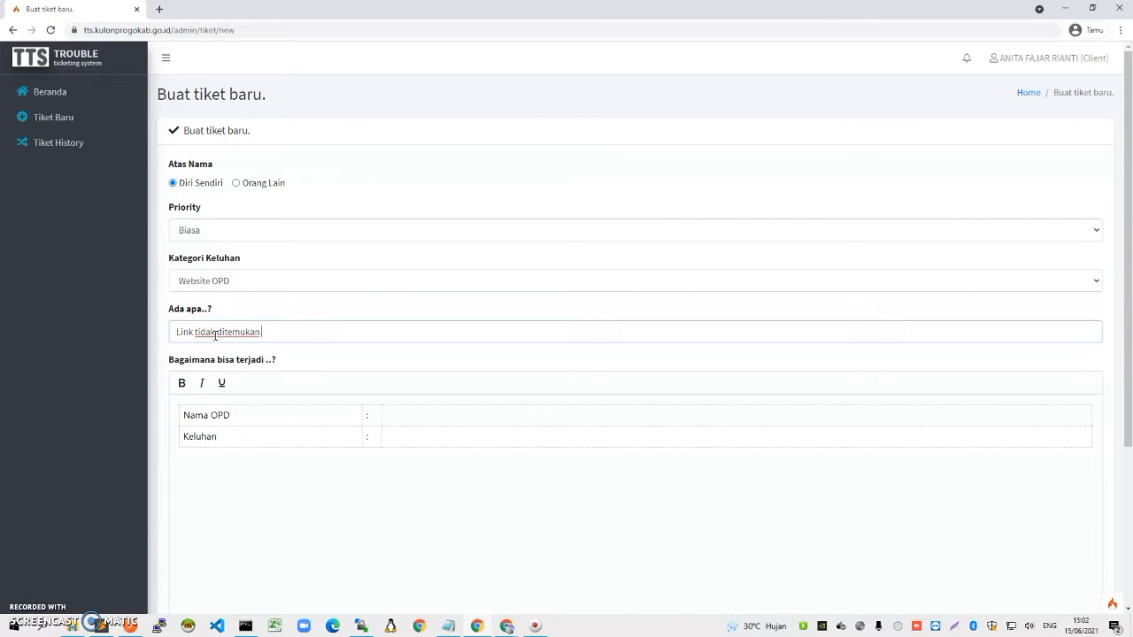
pyautogui.write(' Not FOund')
pyautogui.click(423, 418)
pyautogui.write('Diri')
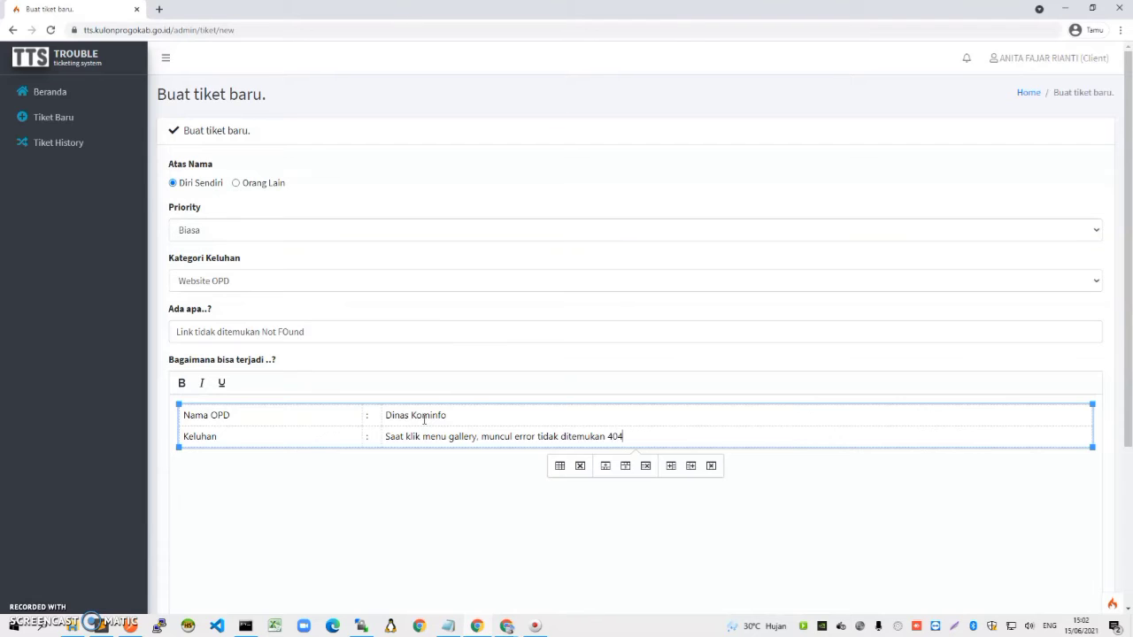
# Attach Screenshot (3).png, submit the ticket, and copy its Tracking ID from the confirmation.
pyautogui.scroll(-3, 523, 200)
pyautogui.click(693, 489)
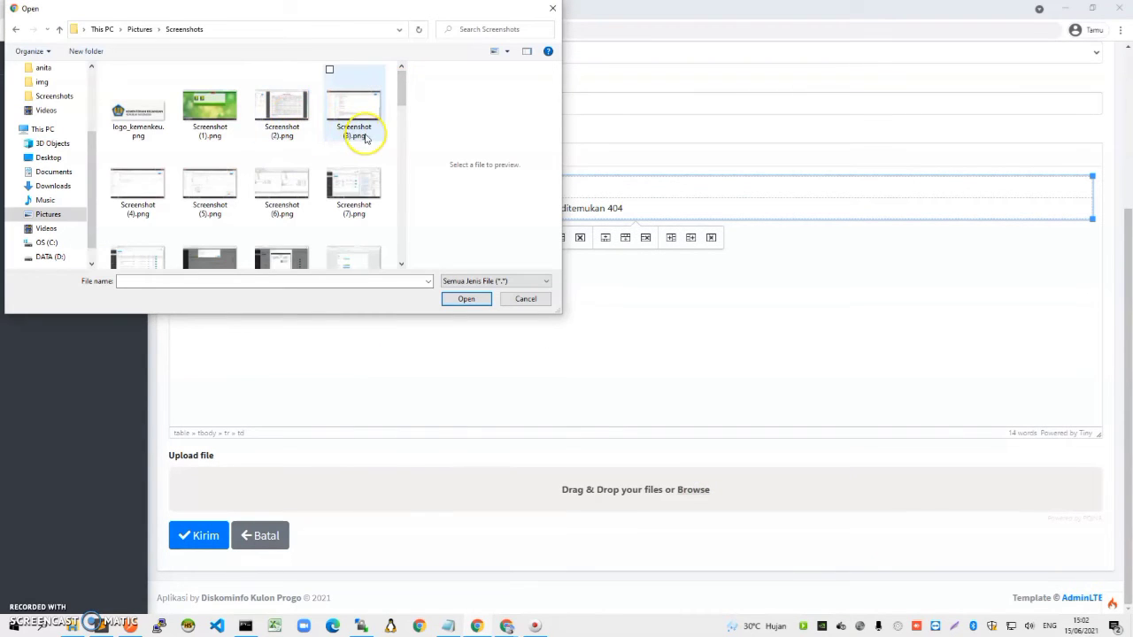
pyautogui.doubleClick(365, 134)
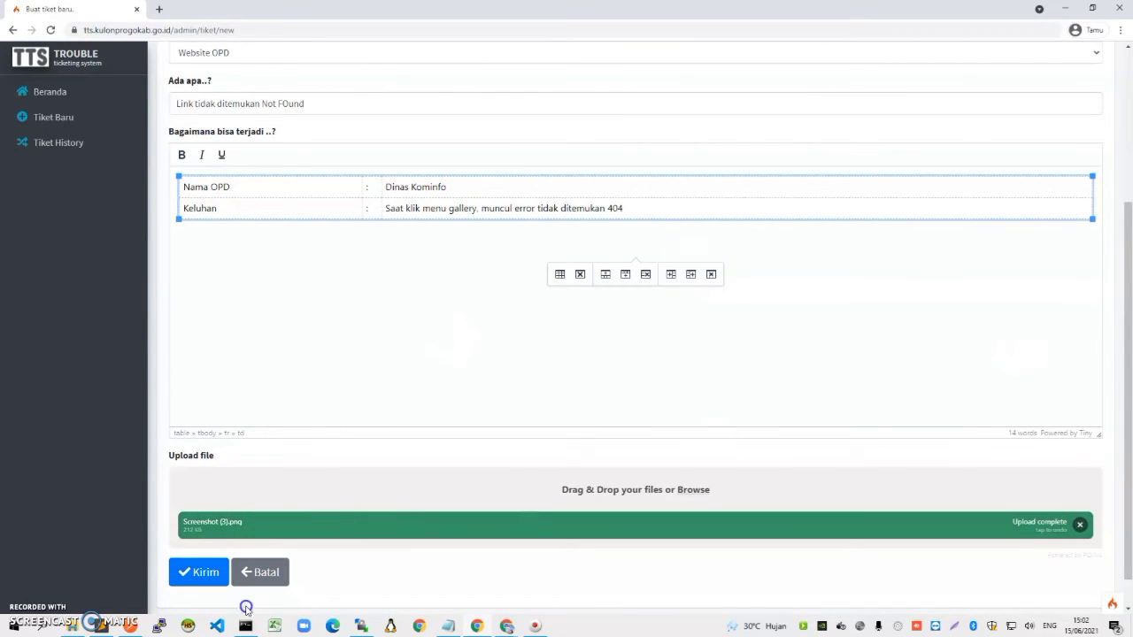
pyautogui.click(206, 577)
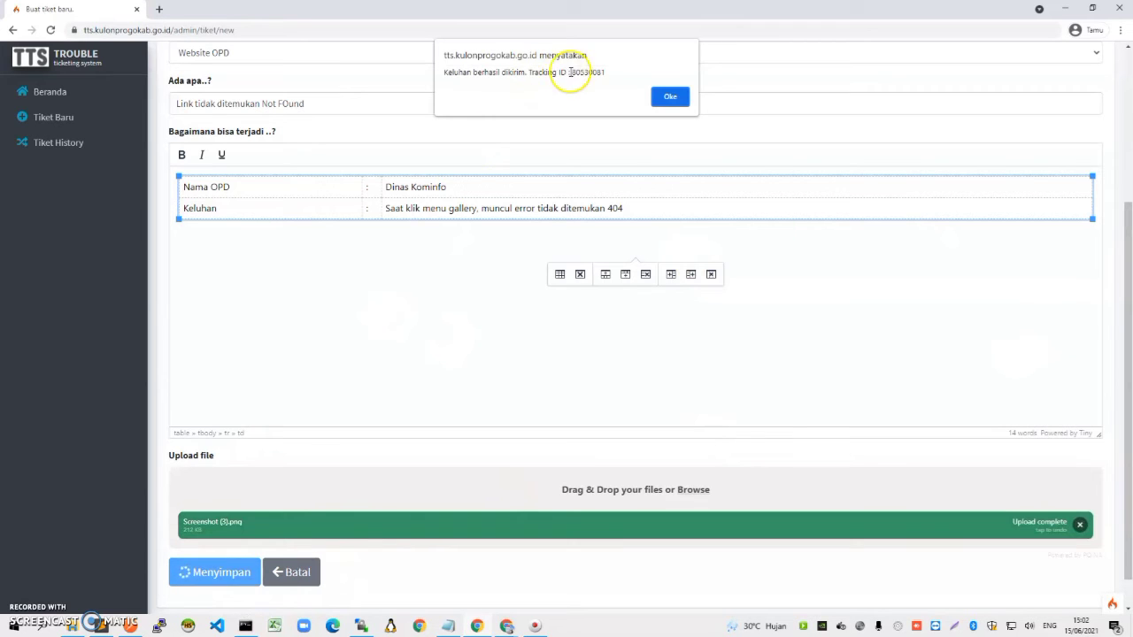
pyautogui.doubleClick(580, 72)
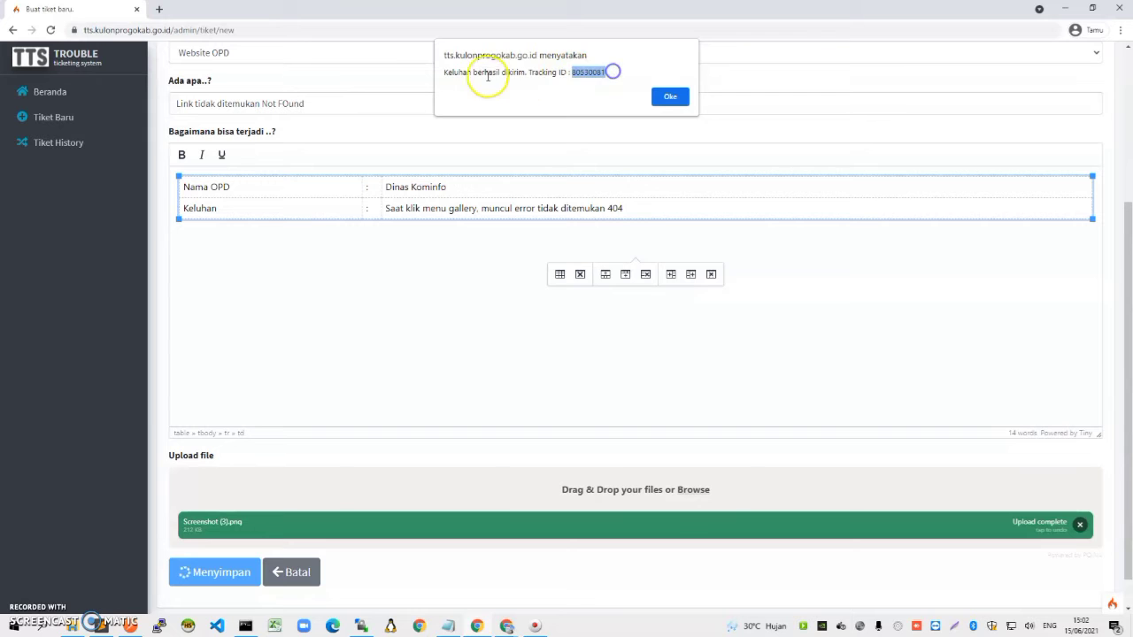
pyautogui.click(664, 97)
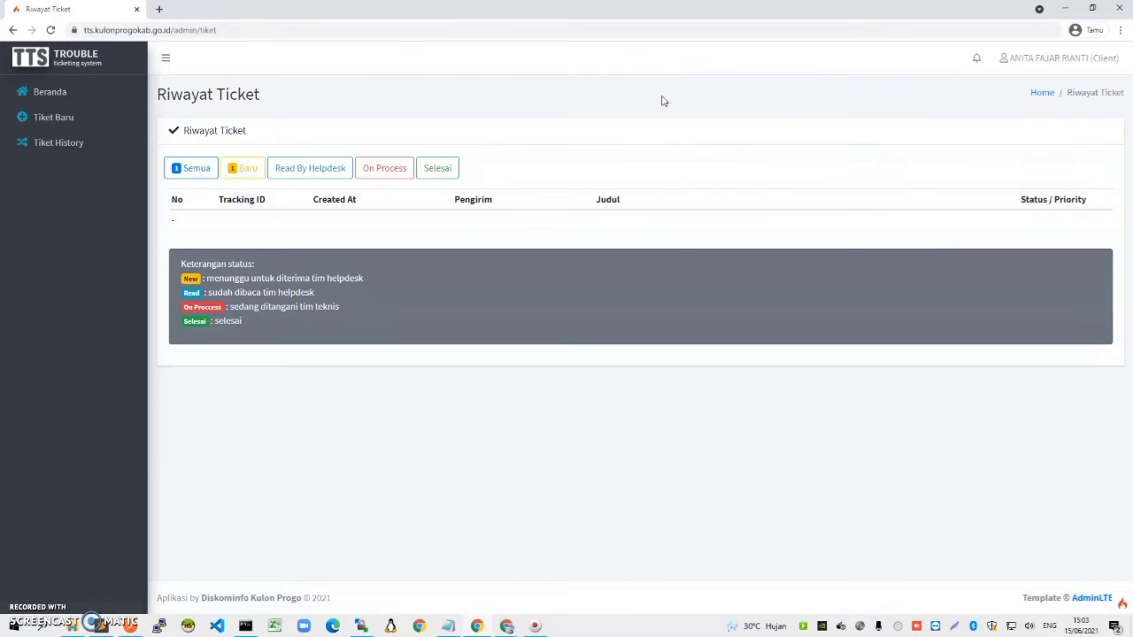
# Filter history to Baru tickets and open the Not FOund ticket's Detil Ticket page.
pyautogui.click(252, 170)
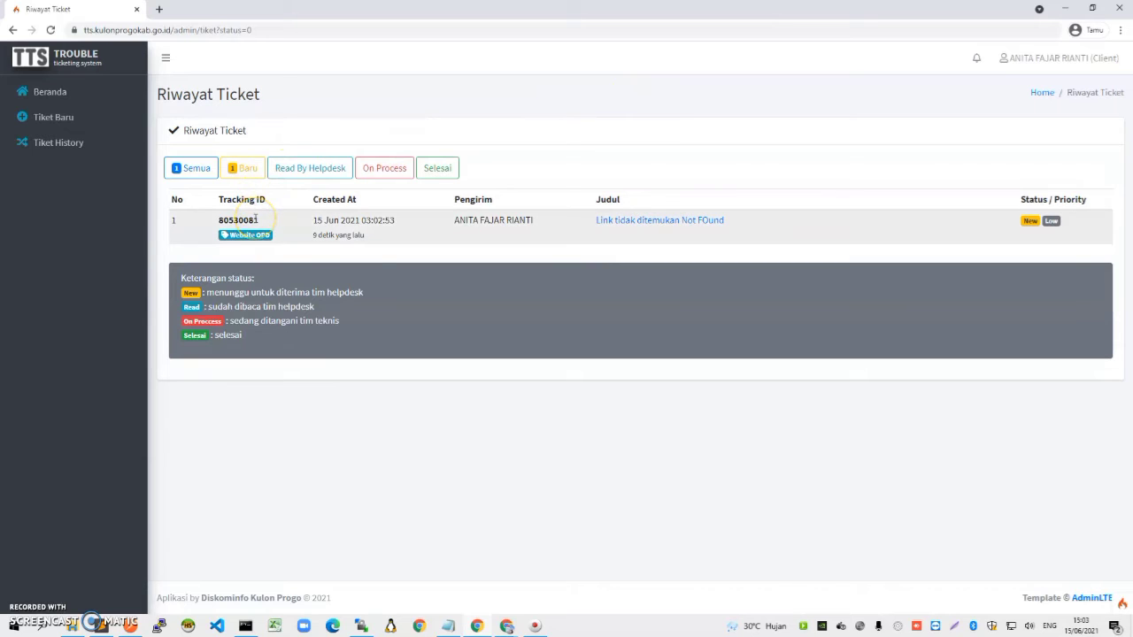
pyautogui.doubleClick(255, 221)
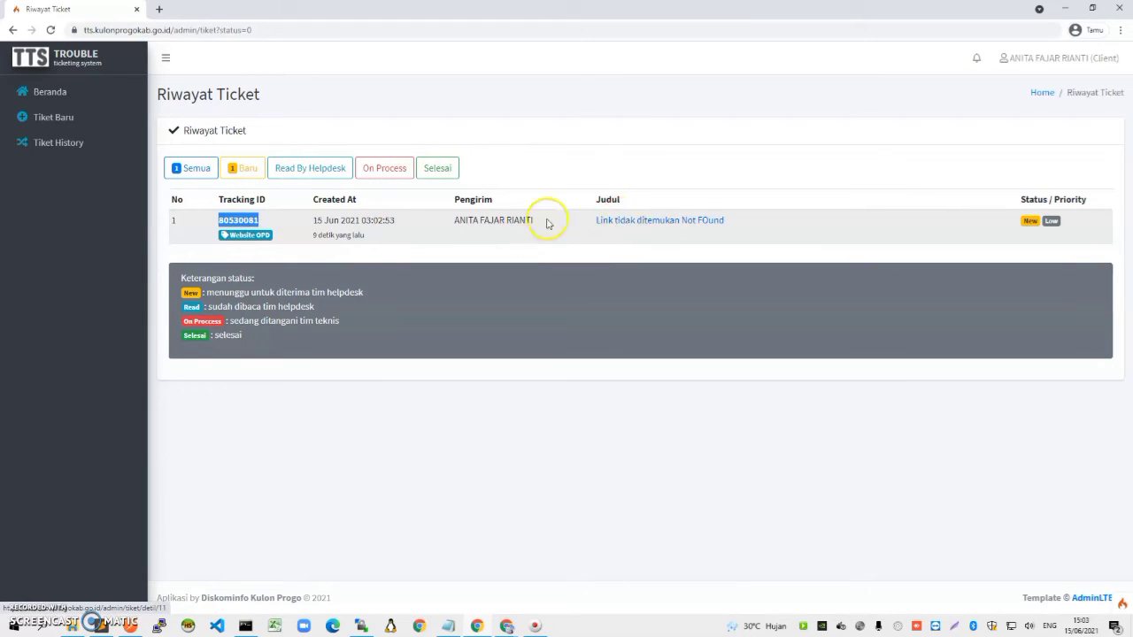
pyautogui.click(641, 221)
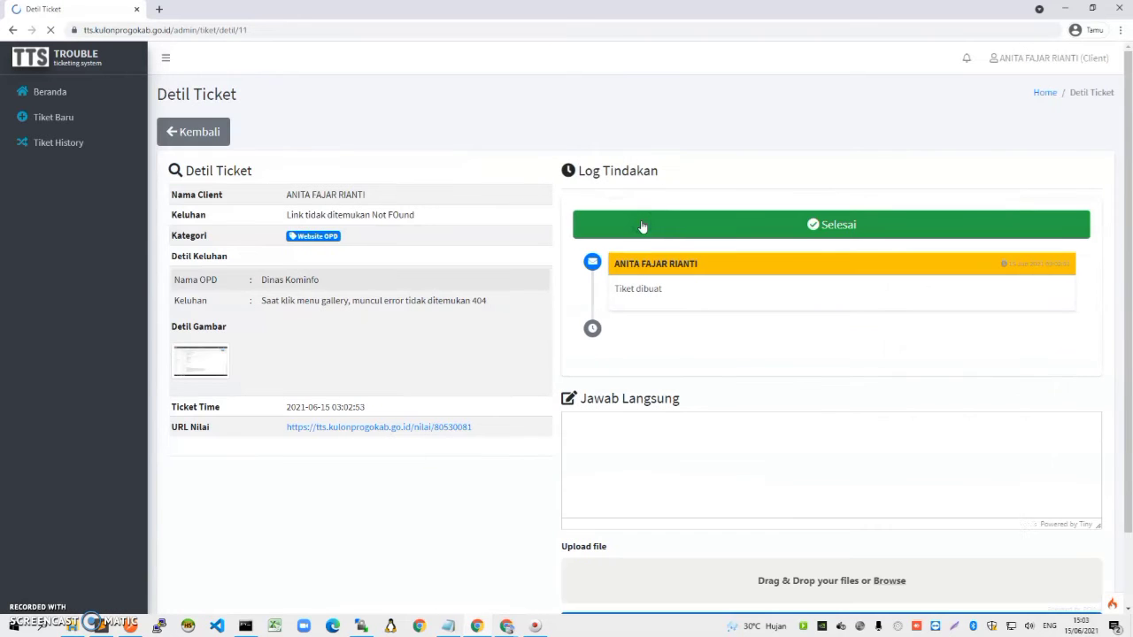
pyautogui.scroll(-1, 280, 297)
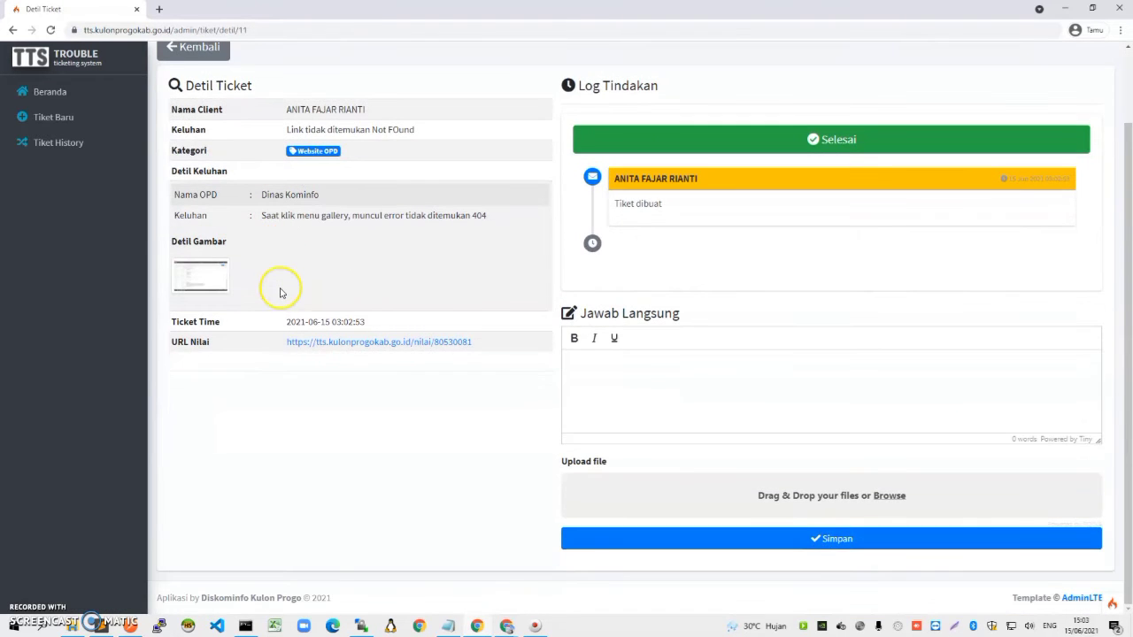
pyautogui.scroll(1, 278, 292)
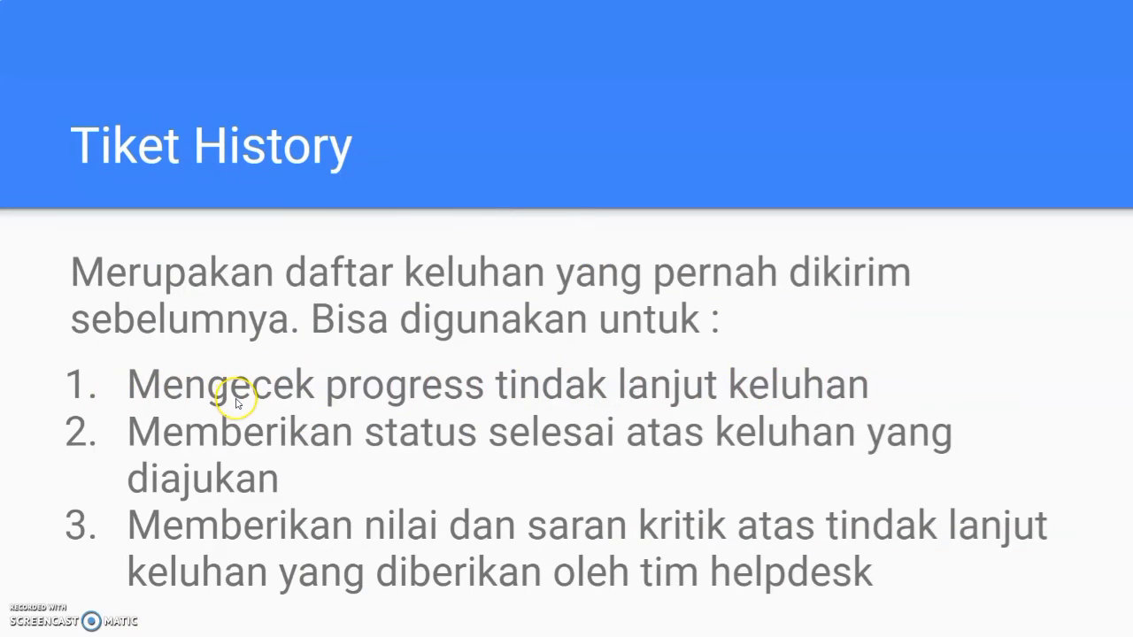
pyautogui.hotkey('alt', 'Tab')
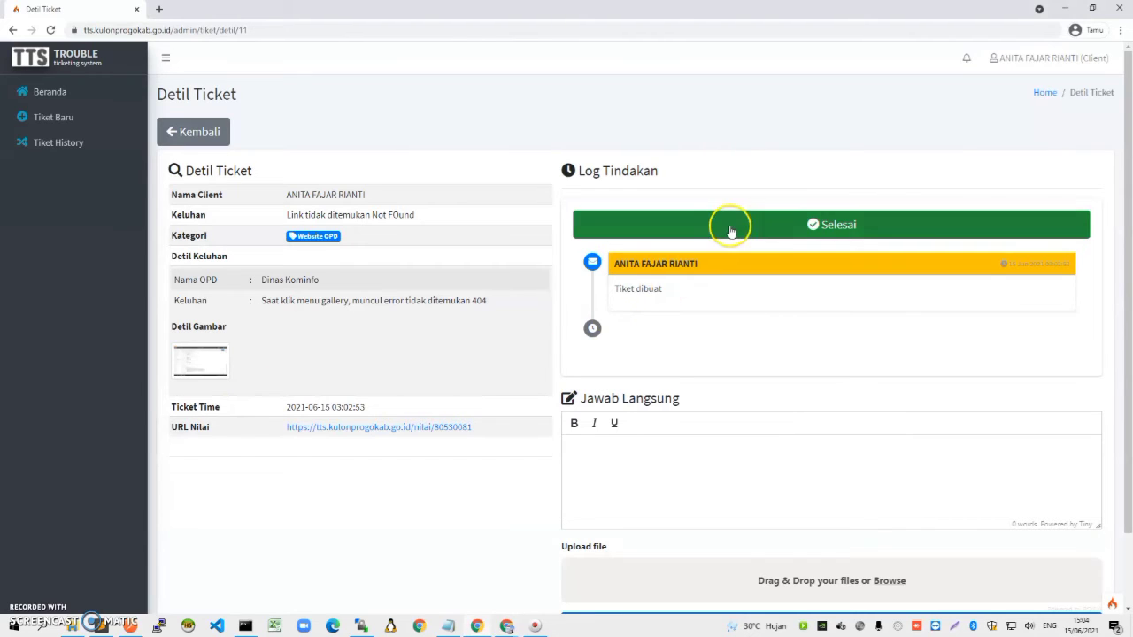
# Write the direct reply 'tambahan info : ternyata setelah saya benarkan linknya, bisa kembali'.
pyautogui.click(730, 228)
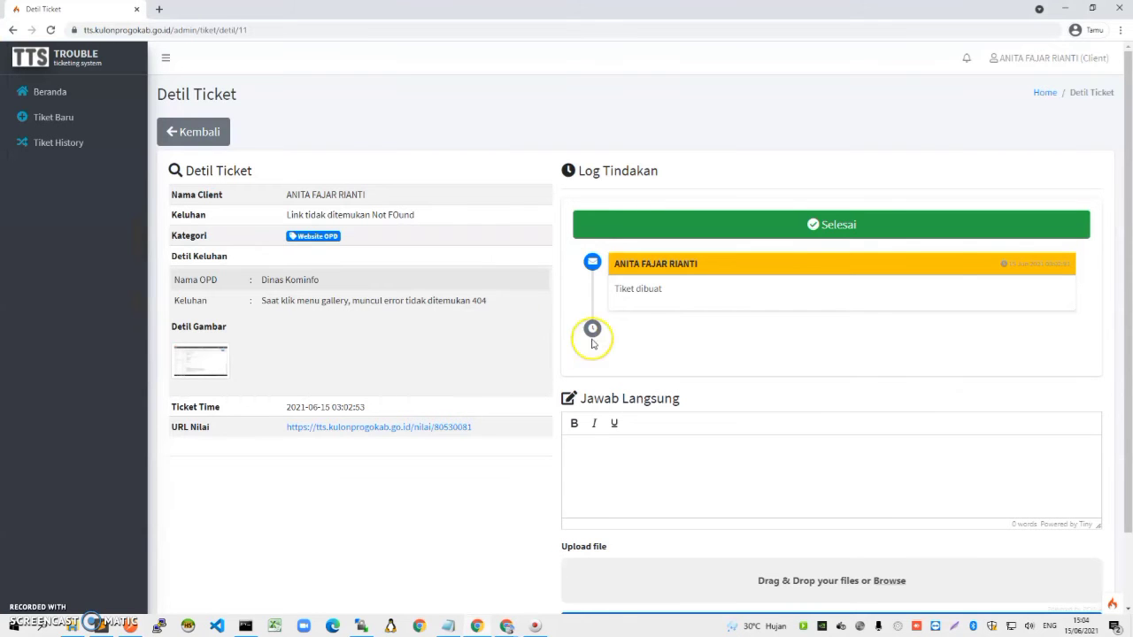
pyautogui.click(625, 450)
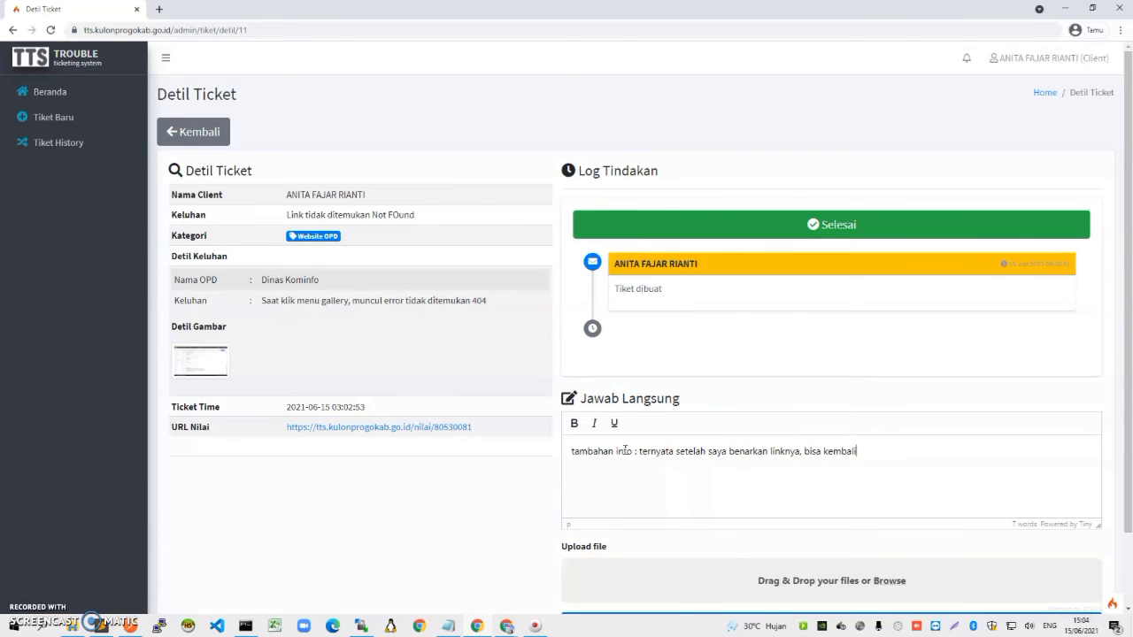
pyautogui.scroll(-1, 620, 450)
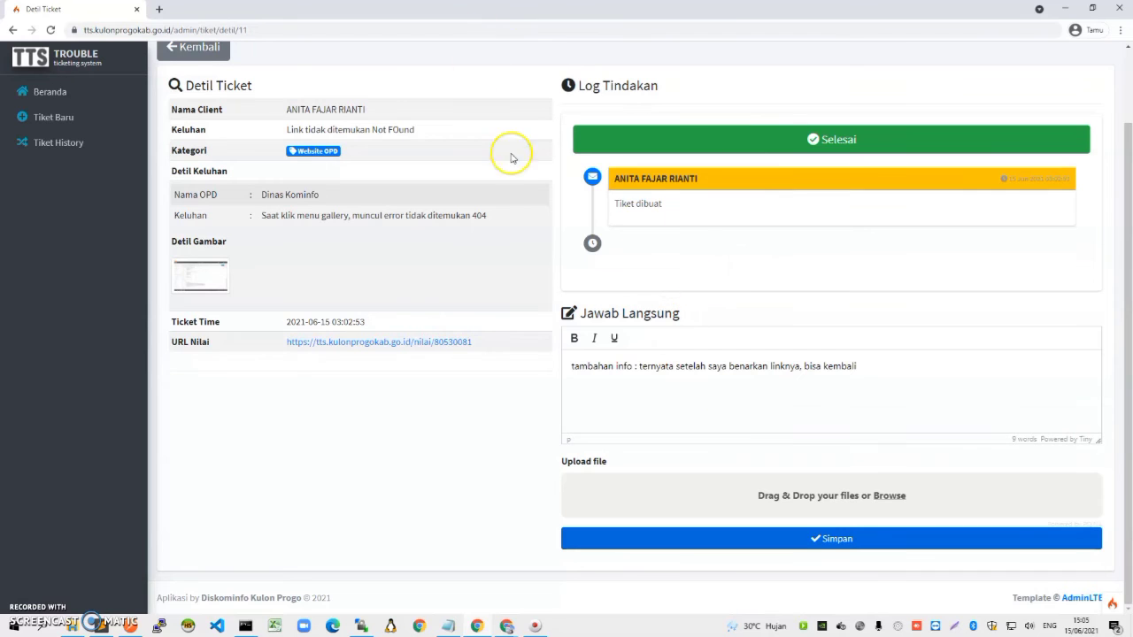
pyautogui.scroll(1, 531, 235)
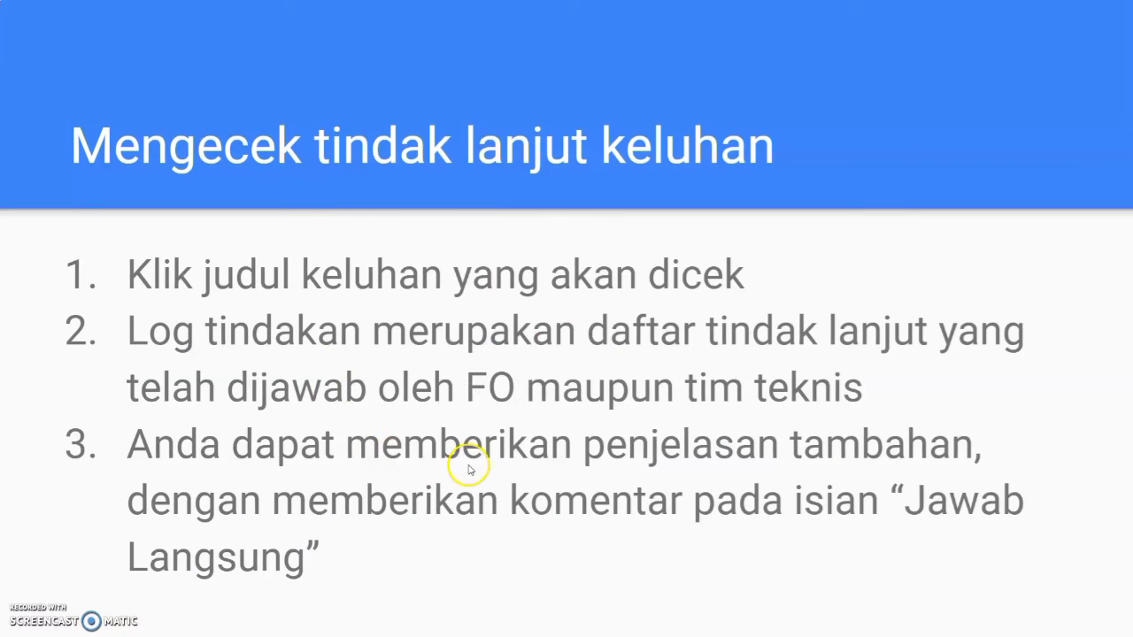
# Advance to the 'Menyelesaikan keluhan' slide, then return to the ticket page.
pyautogui.click(470, 463)
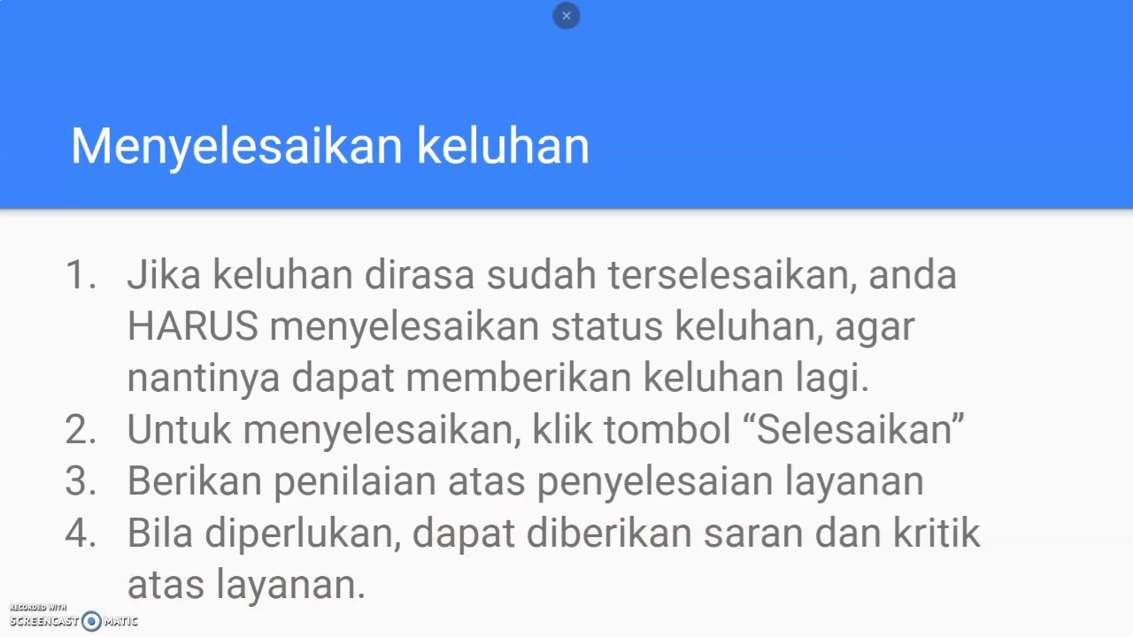
pyautogui.hotkey('alt', 'Tab')
# Mark the ticket Selesai, rate it Bagus Sekali with feedback 'pelayanan sangat cepat dan memuaskan. good job..', and save.
pyautogui.click(709, 233)
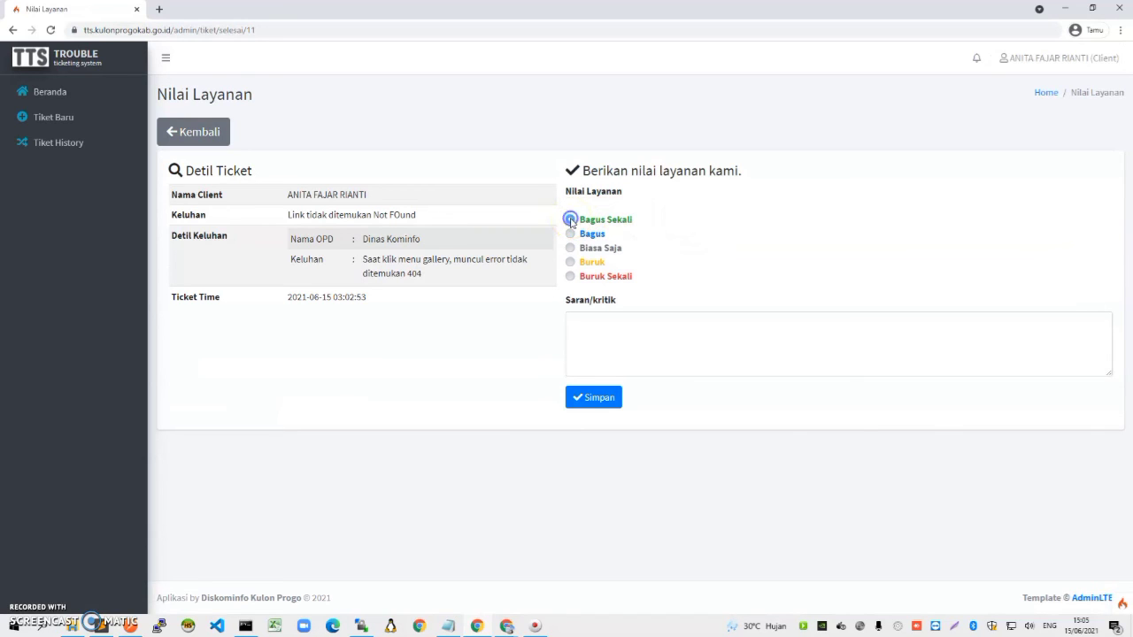
pyautogui.click(570, 219)
pyautogui.click(601, 328)
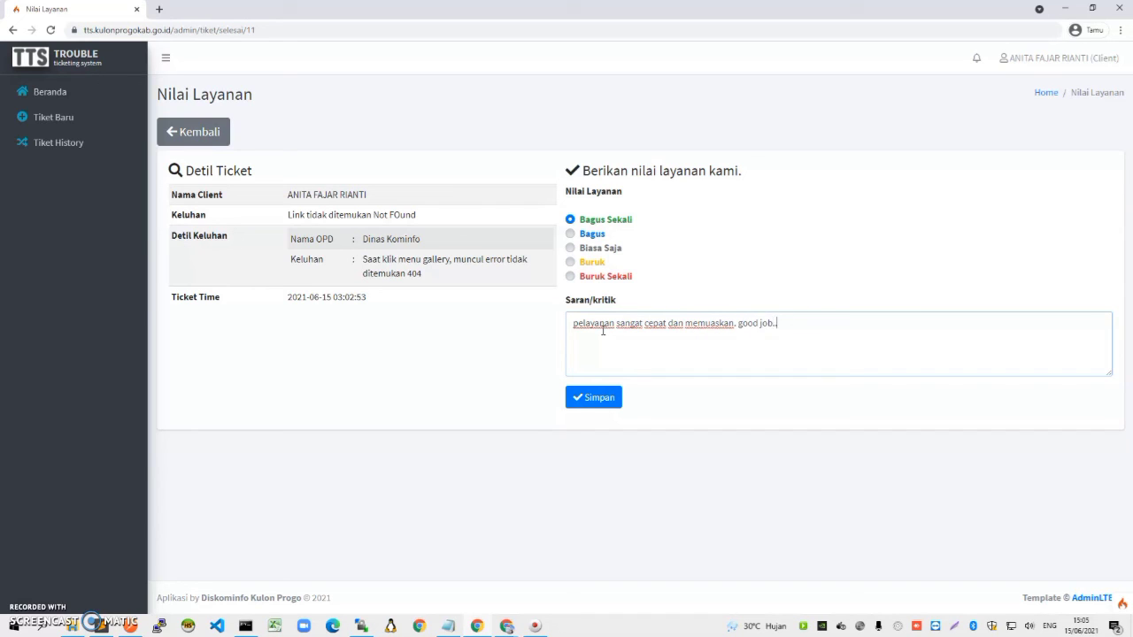
pyautogui.click(591, 395)
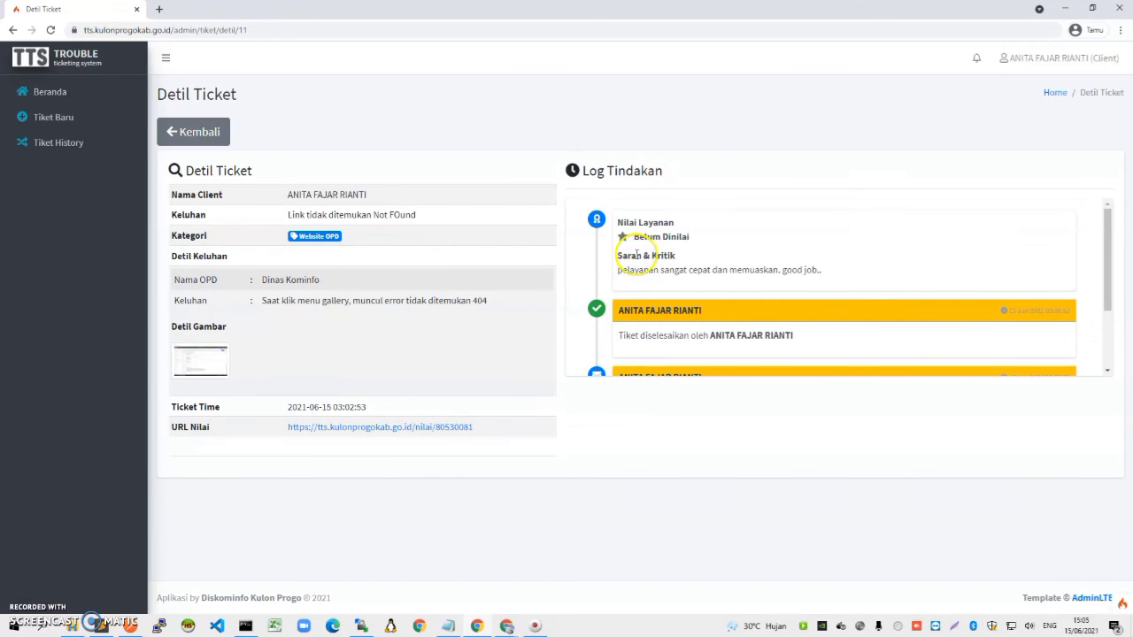
pyautogui.scroll(-2, 667, 250)
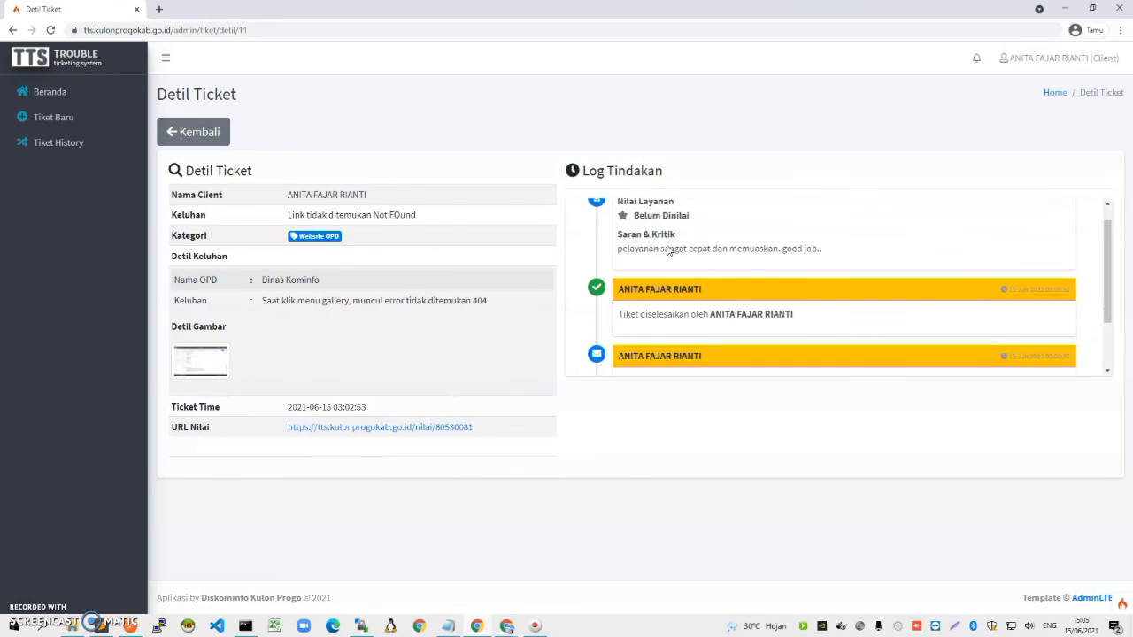
pyautogui.scroll(2, 668, 248)
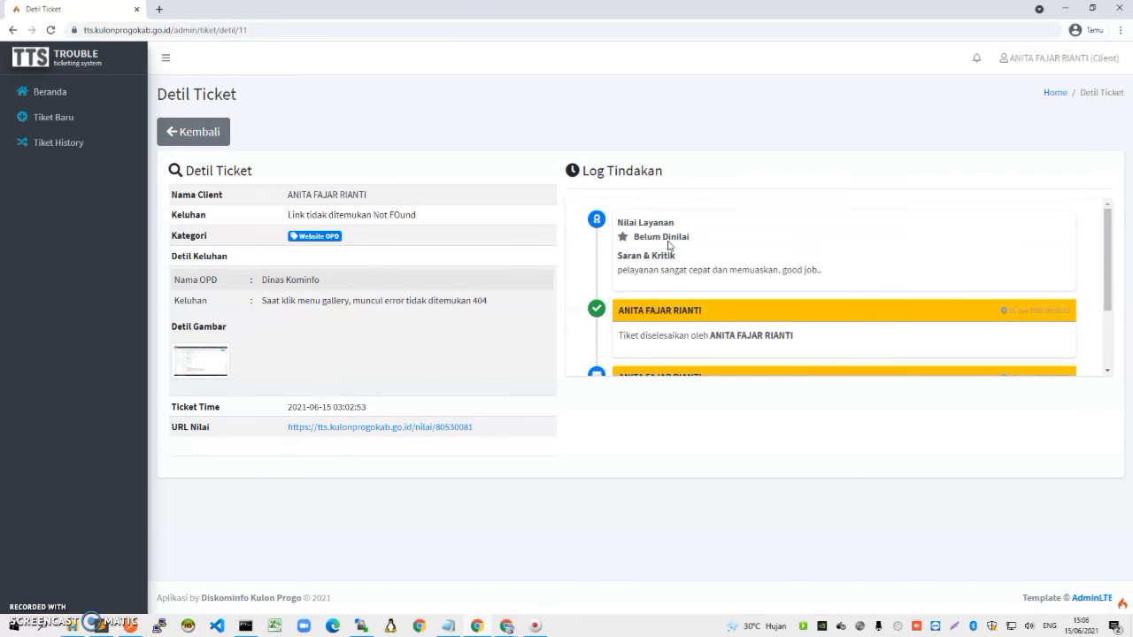
pyautogui.scroll(-3, 639, 246)
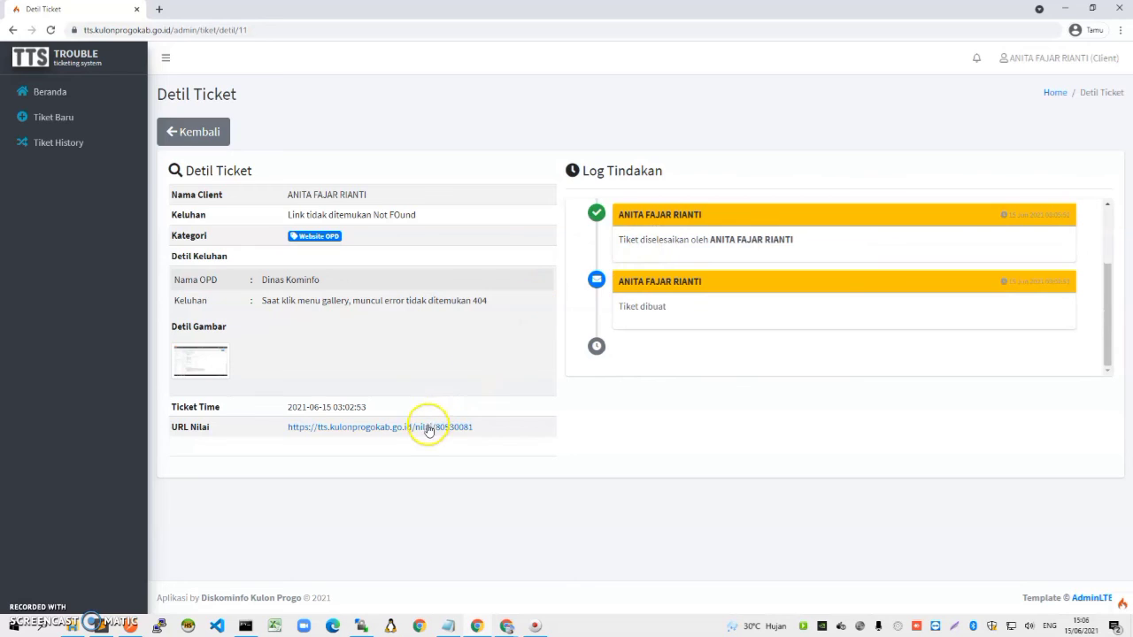
pyautogui.click(424, 427)
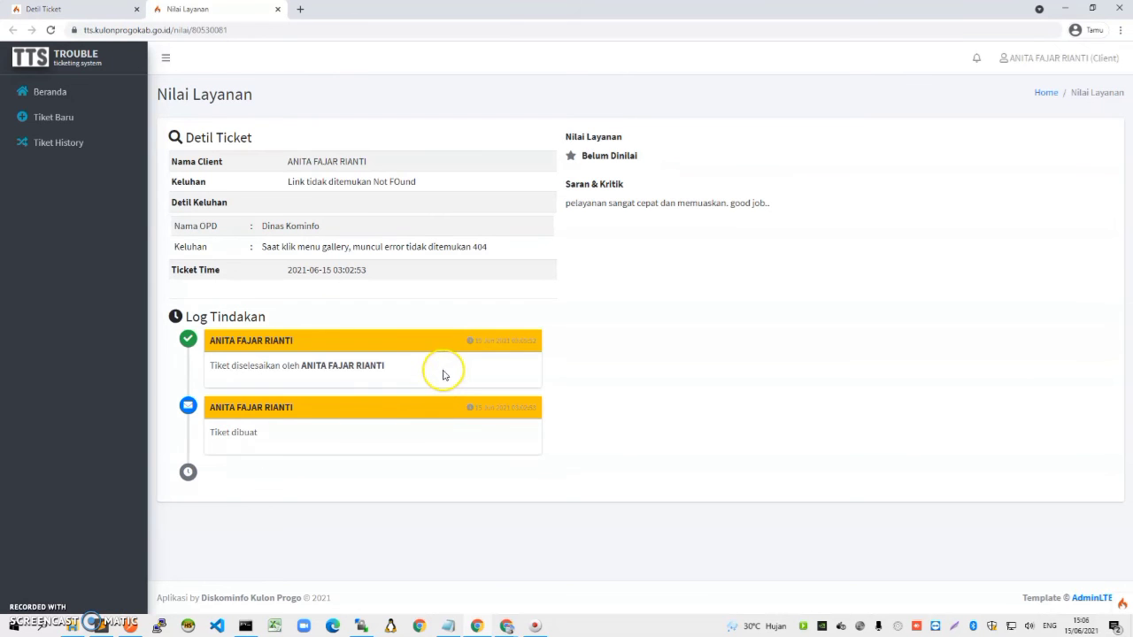
pyautogui.hotkey('ctrl', 'shift', 'Tab')
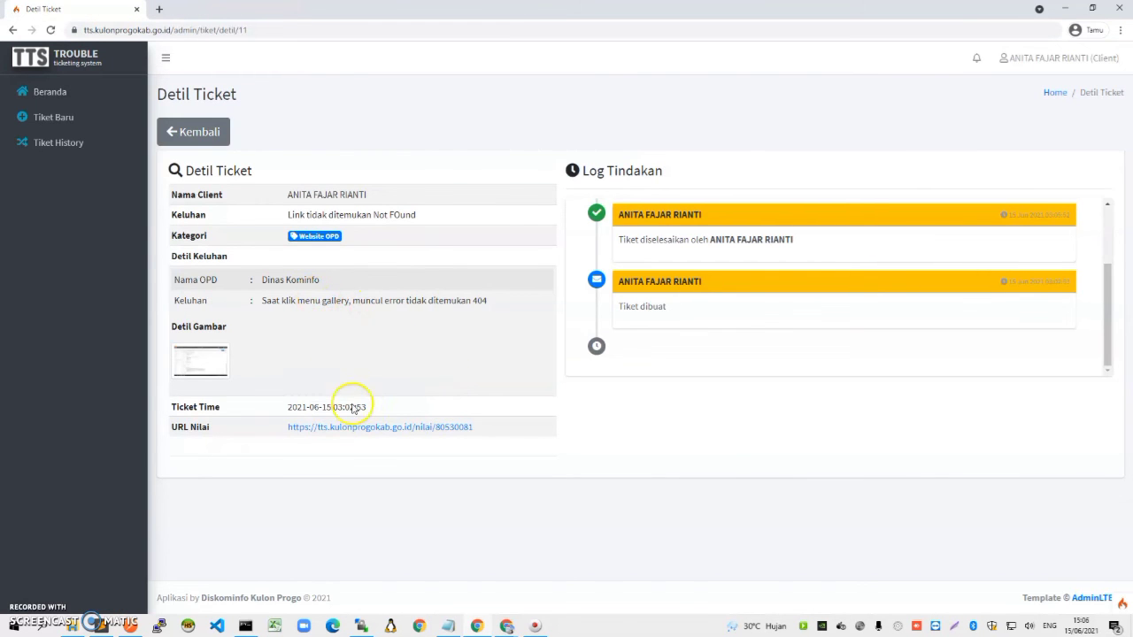